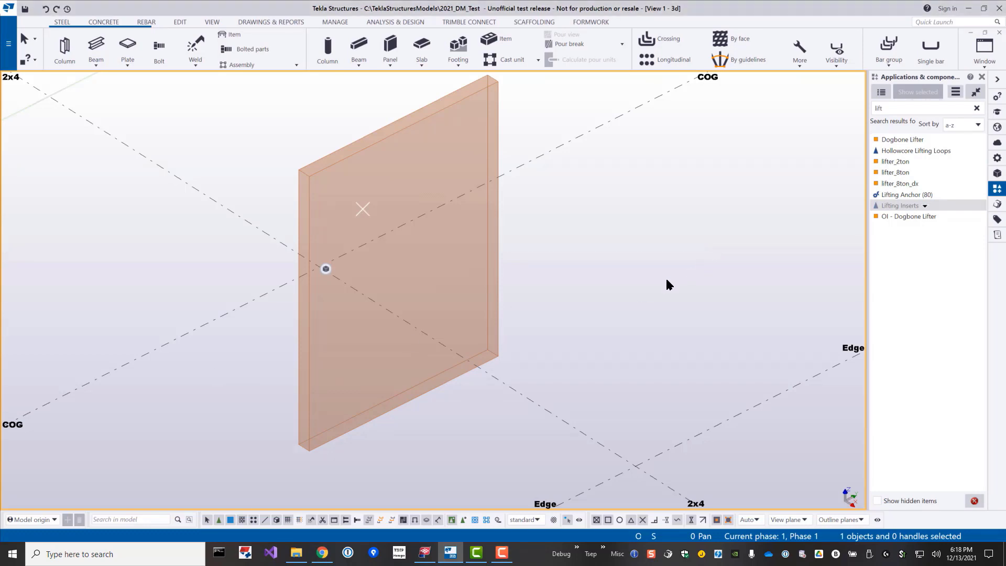
- Interrupt the face-picking command and zoom in on the panel's eight lifting inserts
left_click(889, 209)
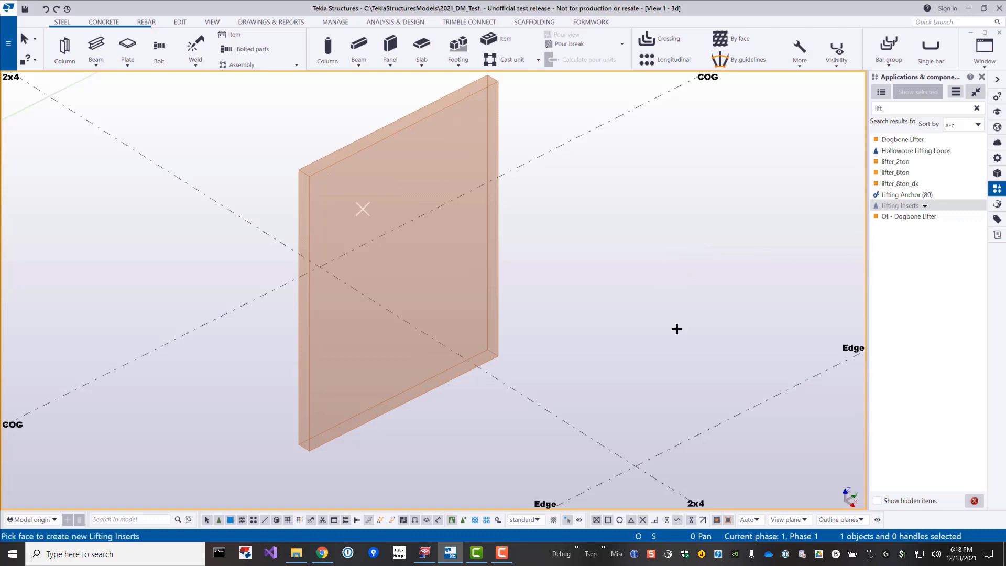
scroll(358, 203, "up", 2)
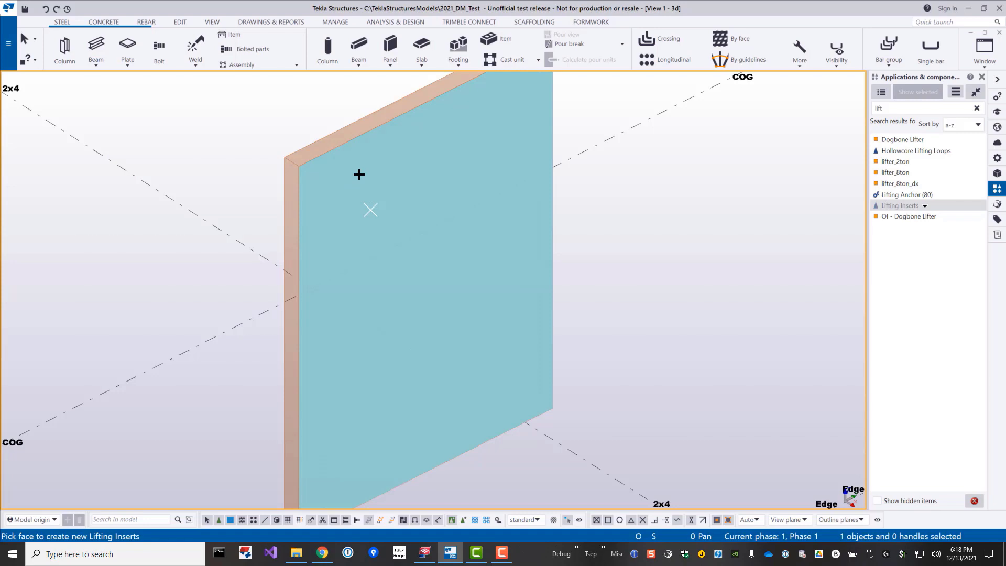
right_click(433, 167)
left_click(456, 174)
scroll(507, 267, "up", 2)
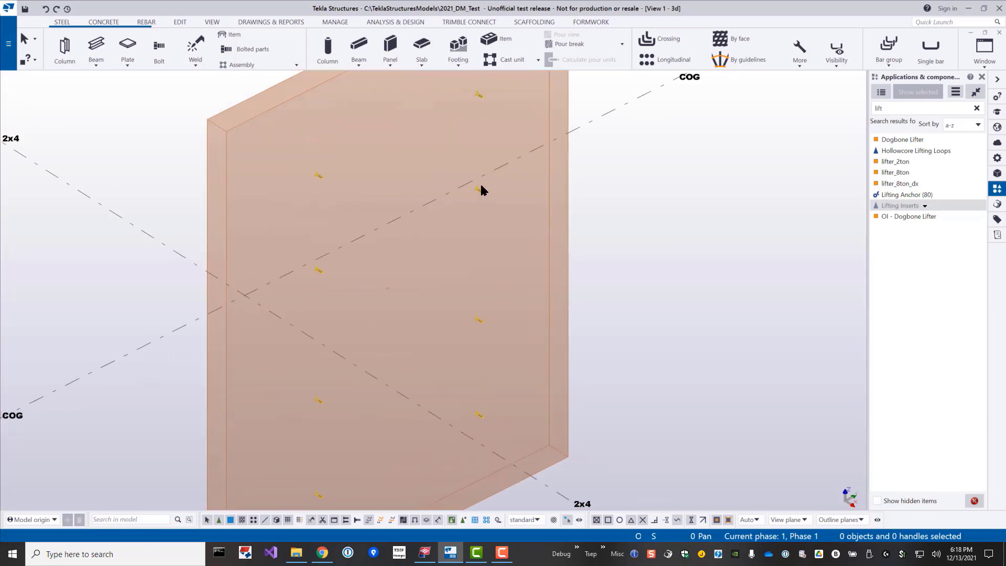
middle_click_drag(482, 190, 454, 243)
- Change the left inserts' horizontal offset from 4'-6" to 4'-0" (48)
left_click(454, 152)
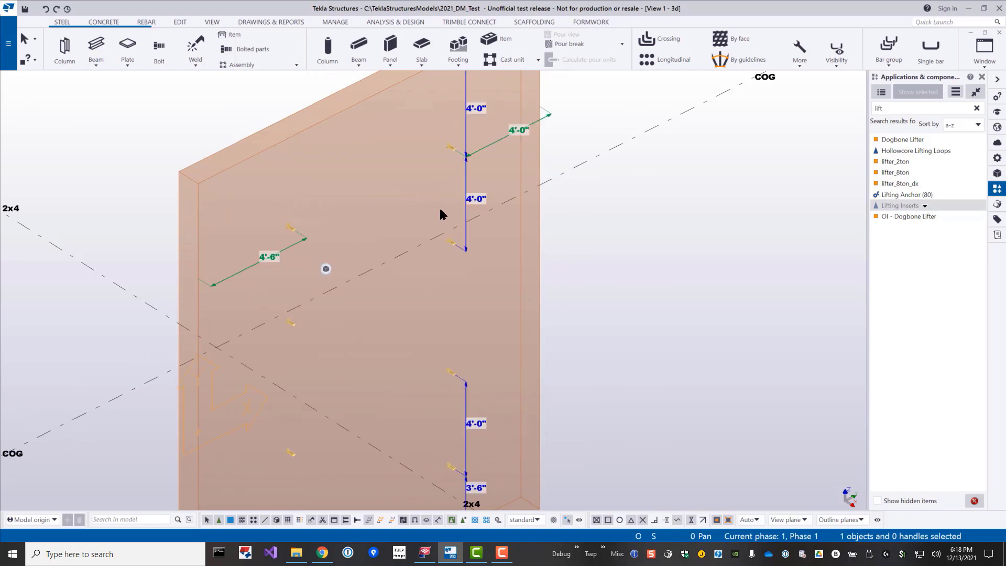
left_click(270, 257)
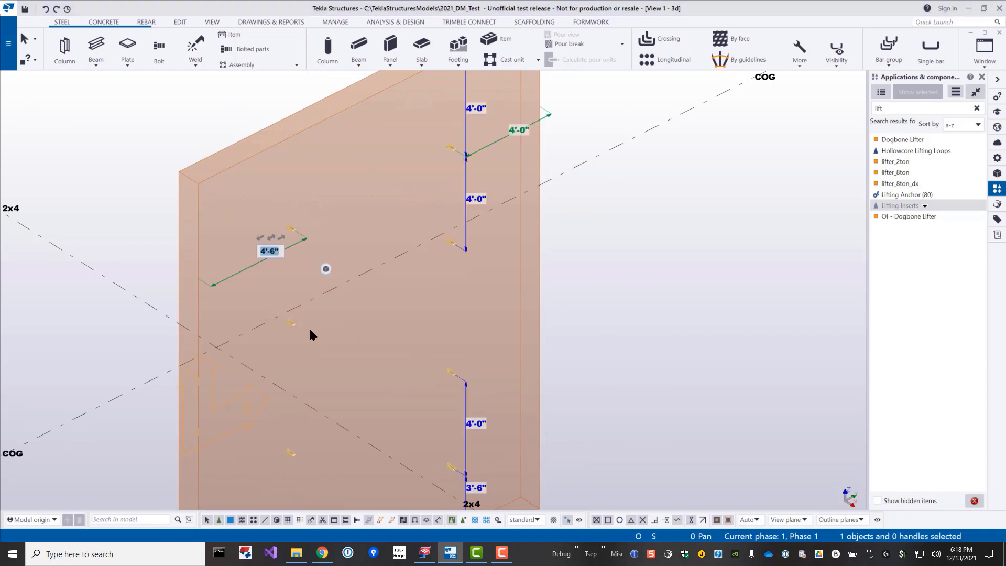
type("48")
key("Return")
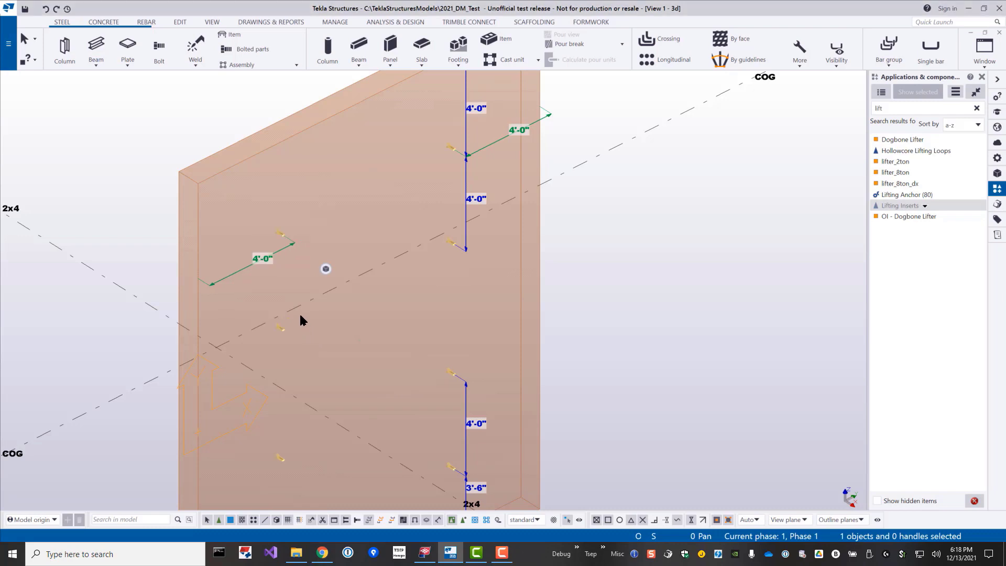
- Drag the left inserts' offset dimension out to 5'-0"
scroll(310, 241, "up", 2)
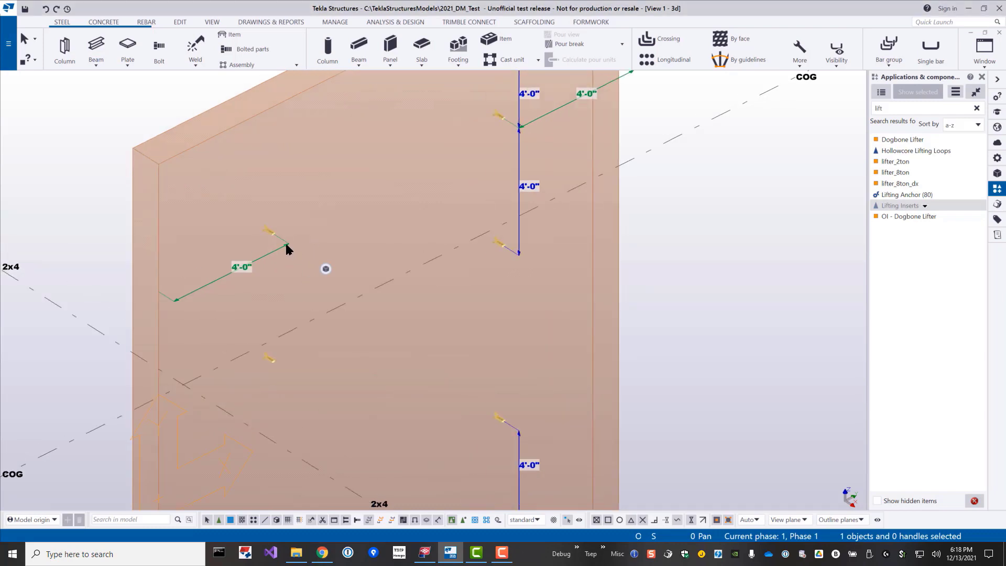
left_click_drag(289, 246, 331, 222)
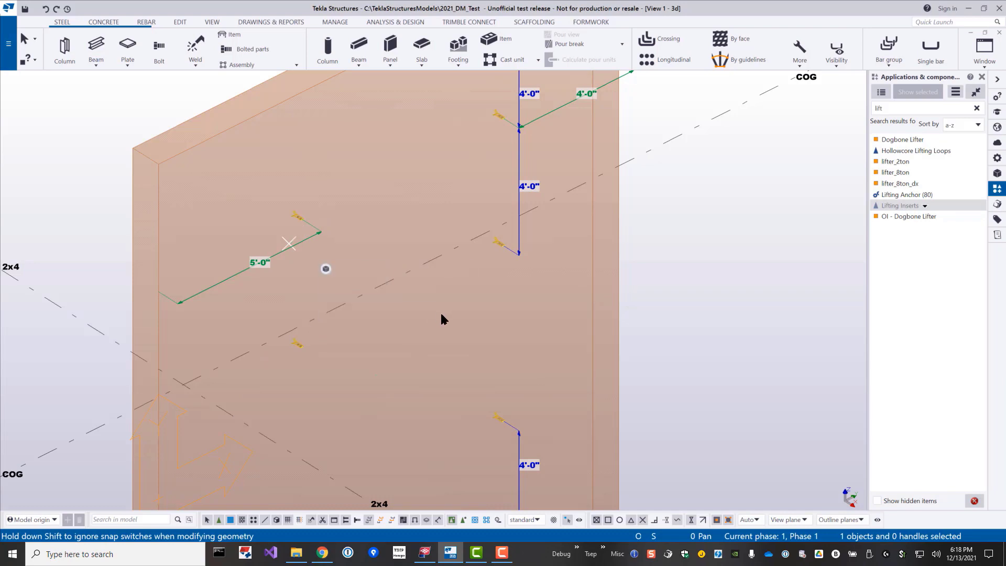
mouse_move(327, 270)
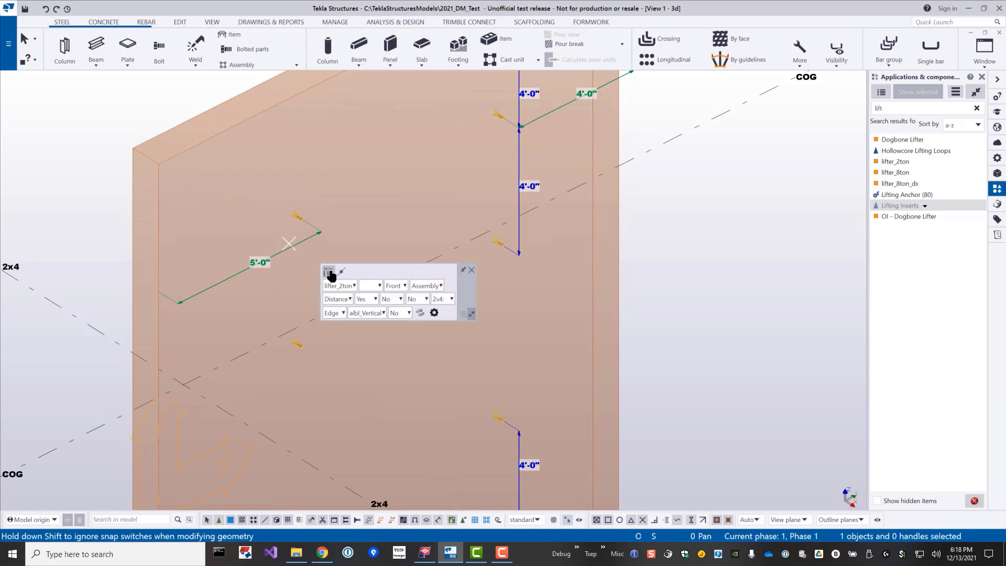
left_click(432, 314)
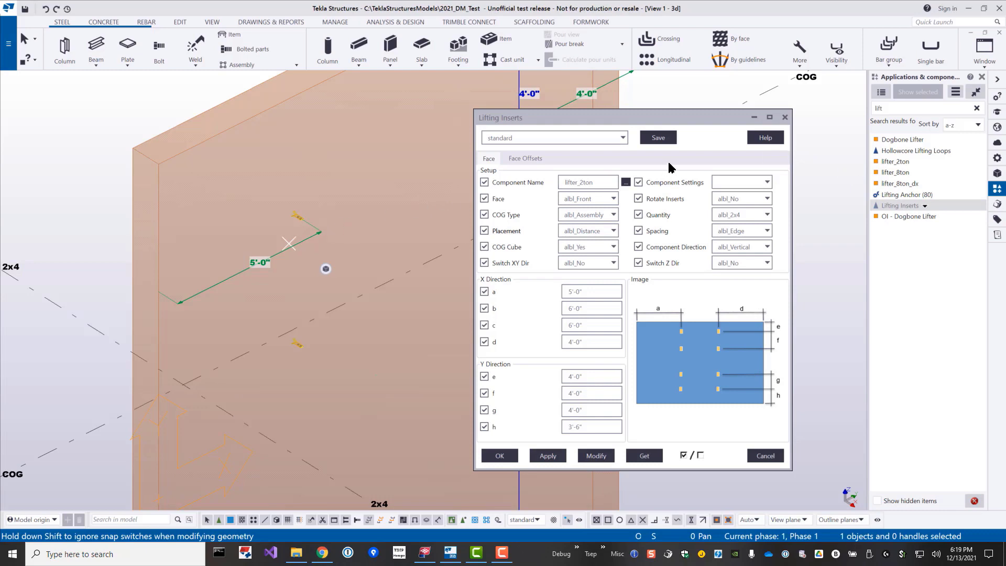
left_click(785, 118)
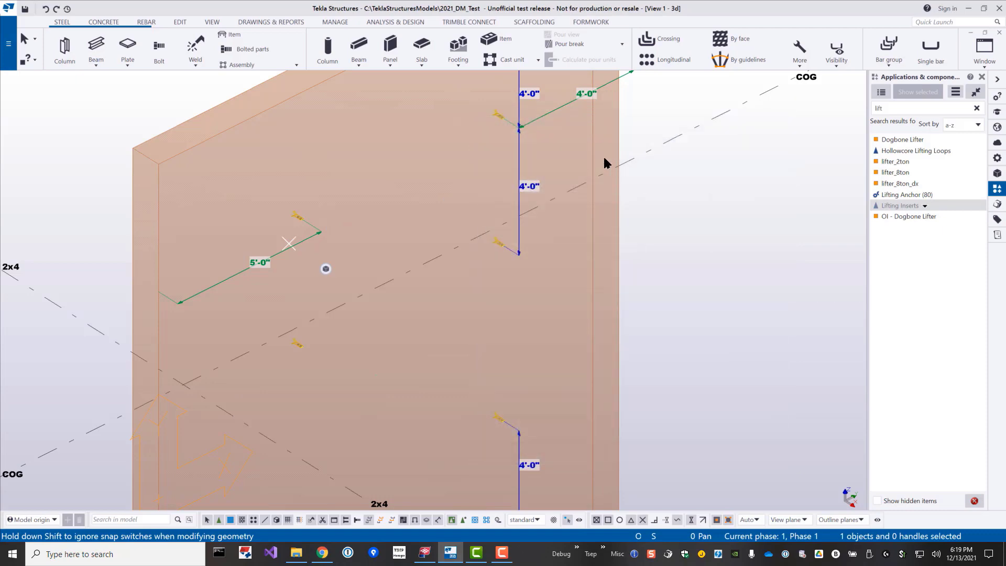
middle_click_drag(579, 163, 467, 182)
scroll(505, 212, "down", 4)
- Switch the lifter component from lifter_2ton to lifter_8ton and review the Lifting Inserts properties
left_click(326, 269)
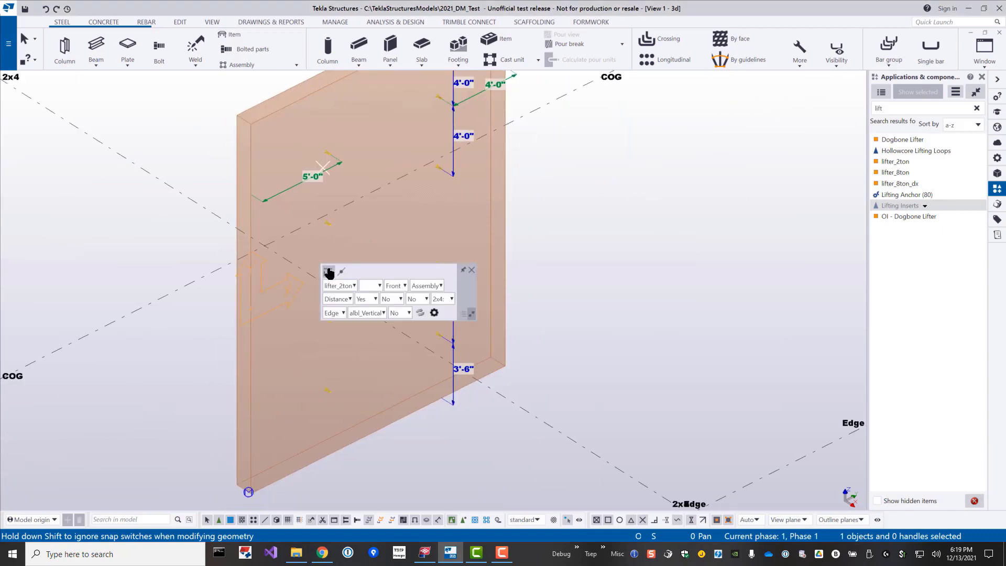
left_click(328, 271)
scroll(340, 183, "up", 5)
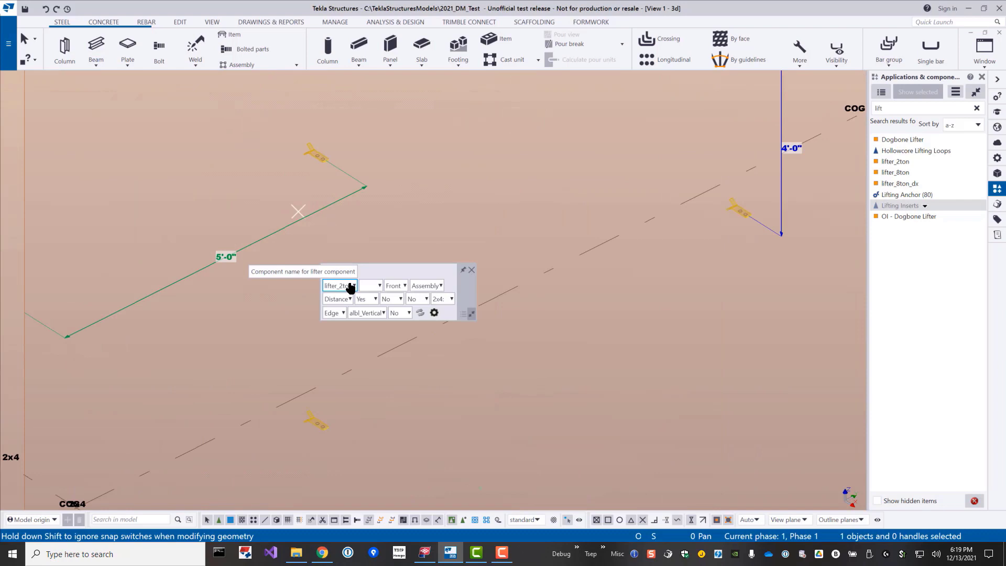
left_click(351, 286)
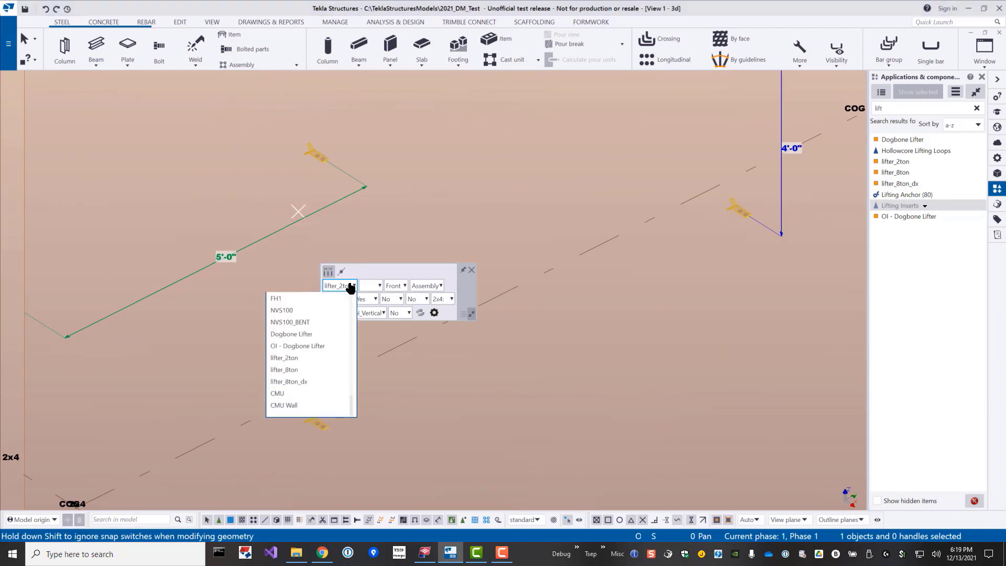
left_click(305, 369)
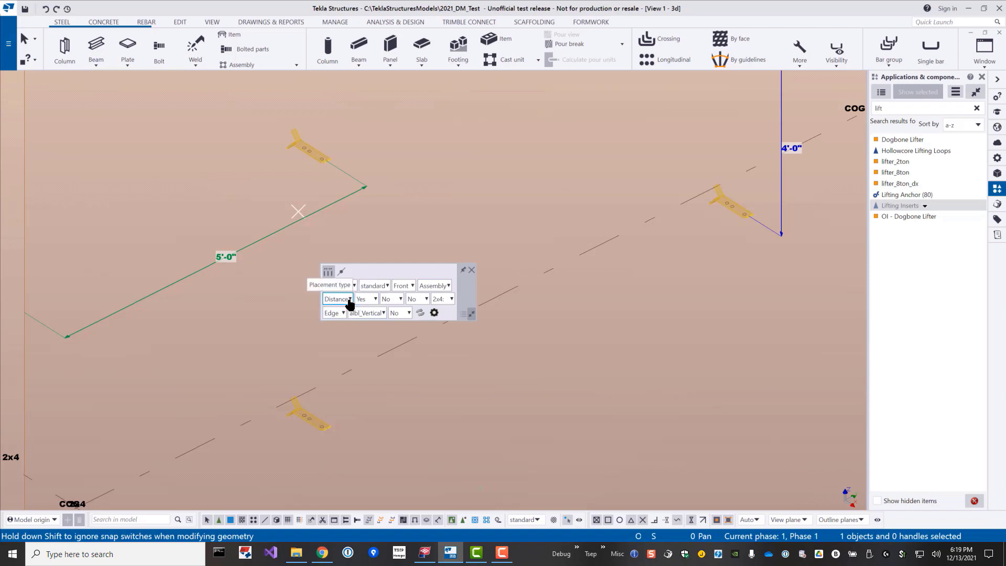
left_click(435, 312)
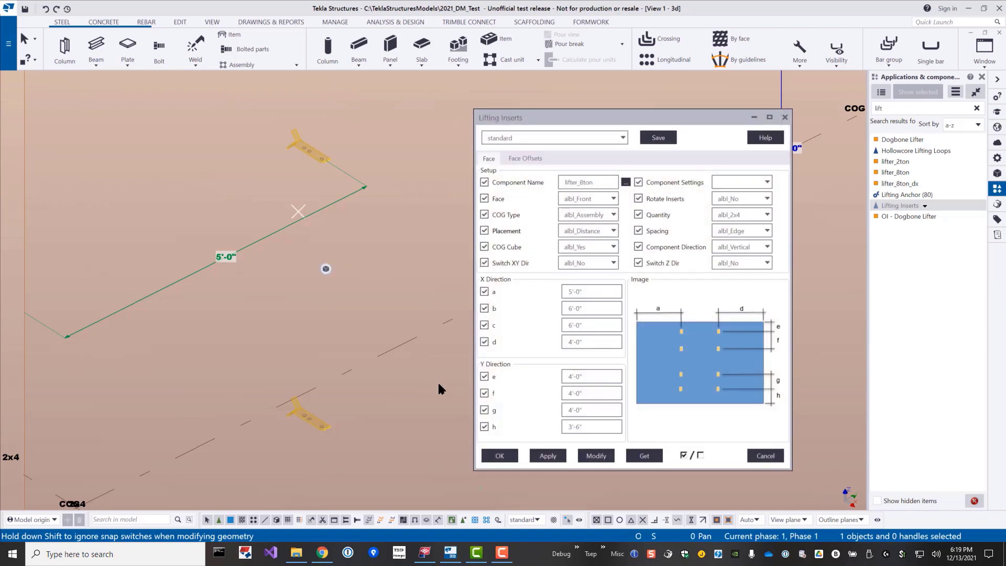
left_click(785, 117)
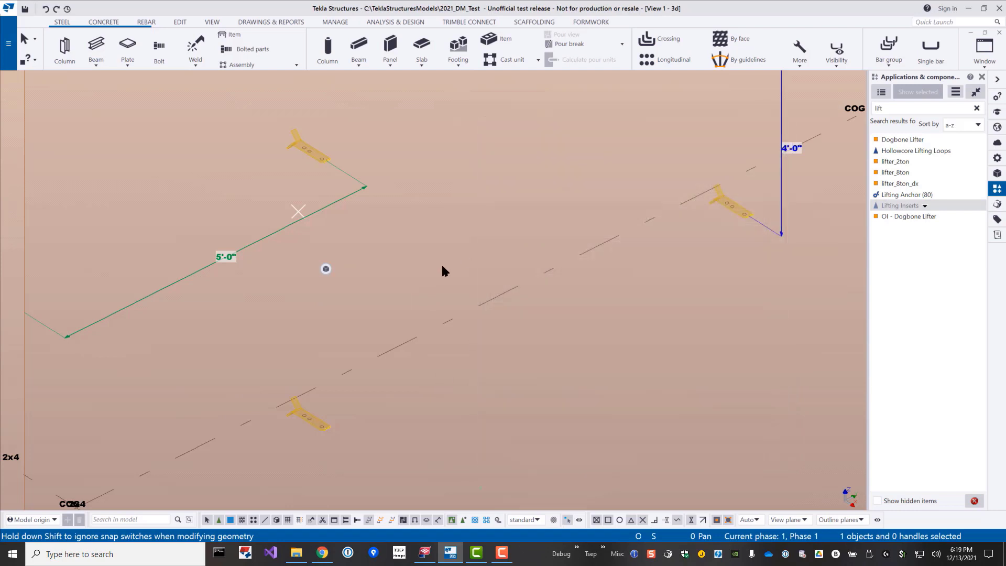
- Turn on Edit Offsets Mode and frame the numbered insert handles 1 to 8
scroll(360, 269, "down", 5)
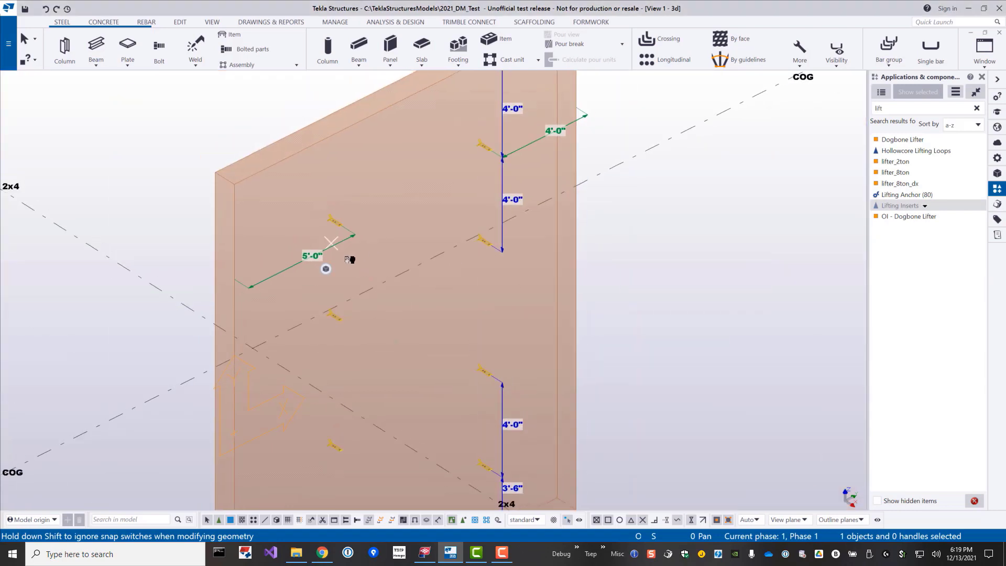
mouse_move(329, 269)
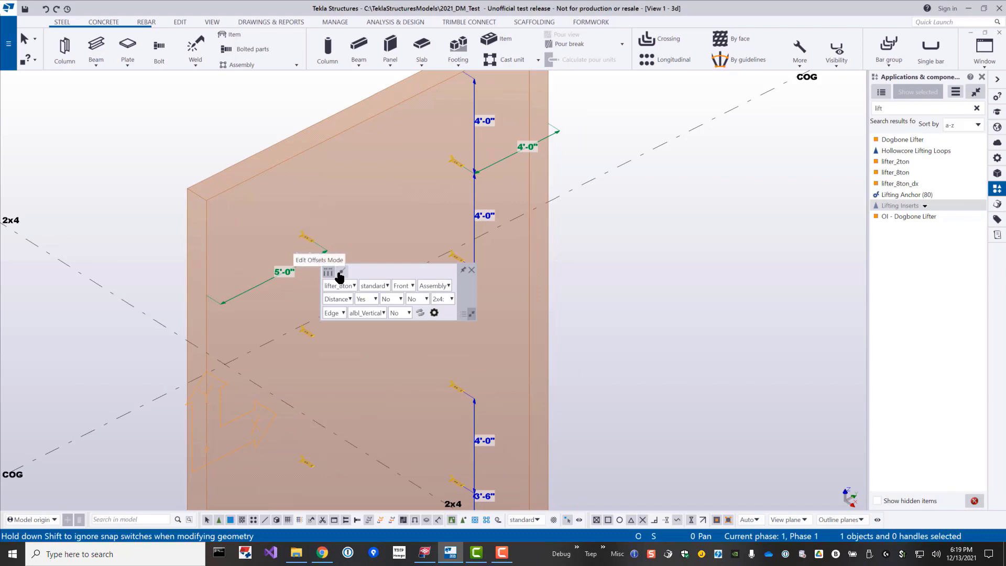
left_click(341, 273)
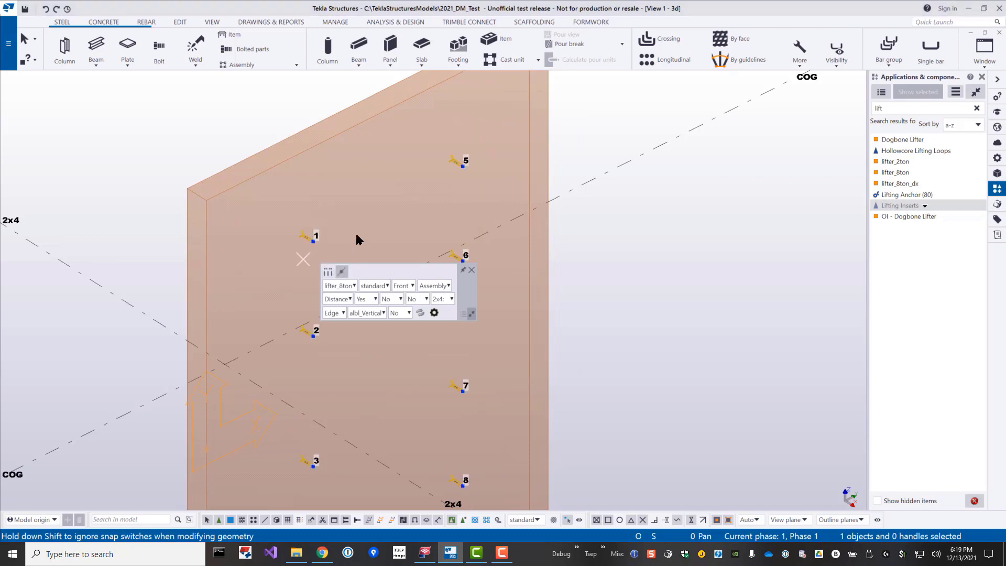
middle_click_drag(355, 231, 259, 246)
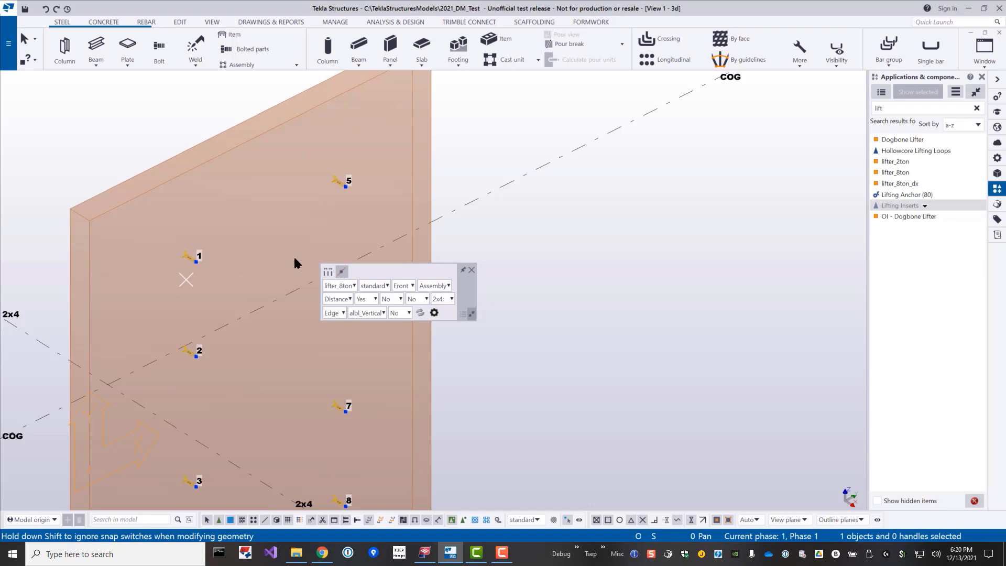
middle_click_drag(292, 258, 253, 197)
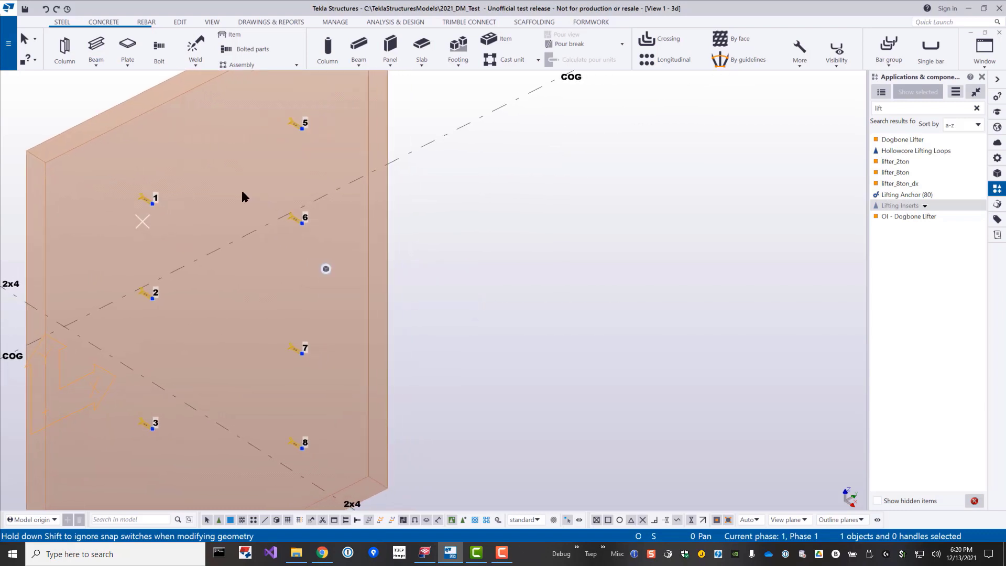
scroll(240, 196, "down", 2)
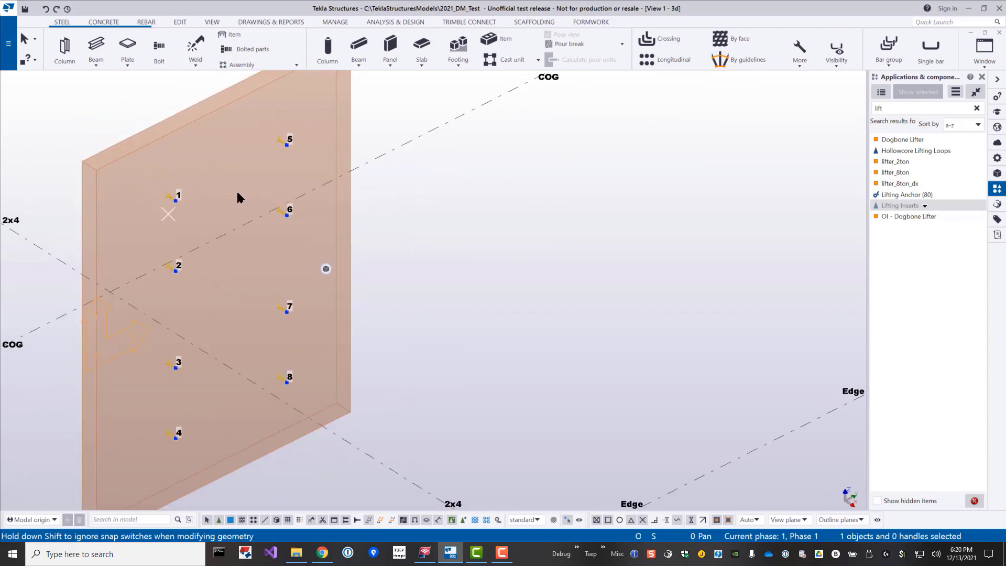
scroll(234, 198, "up", 2)
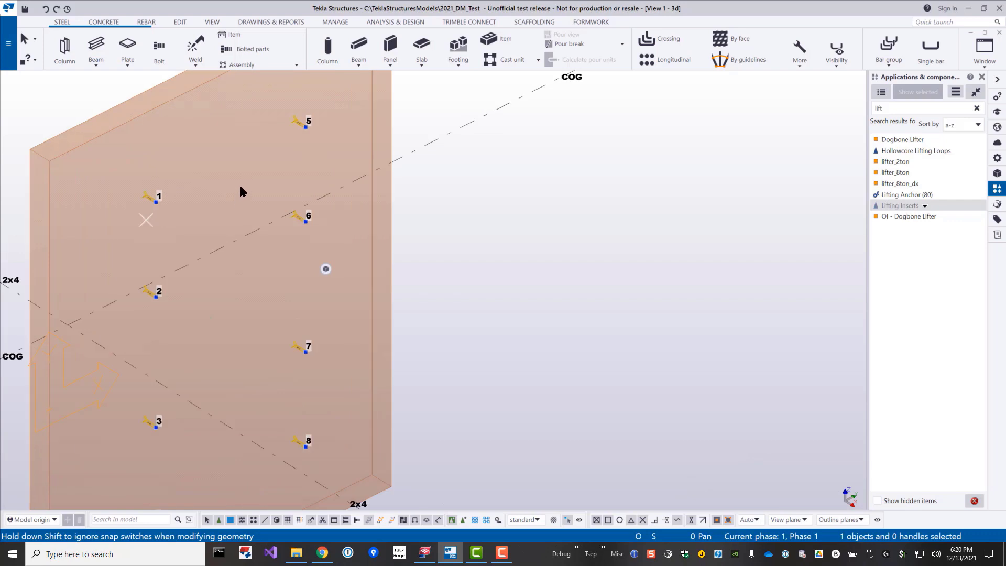
scroll(197, 194, "up", 2)
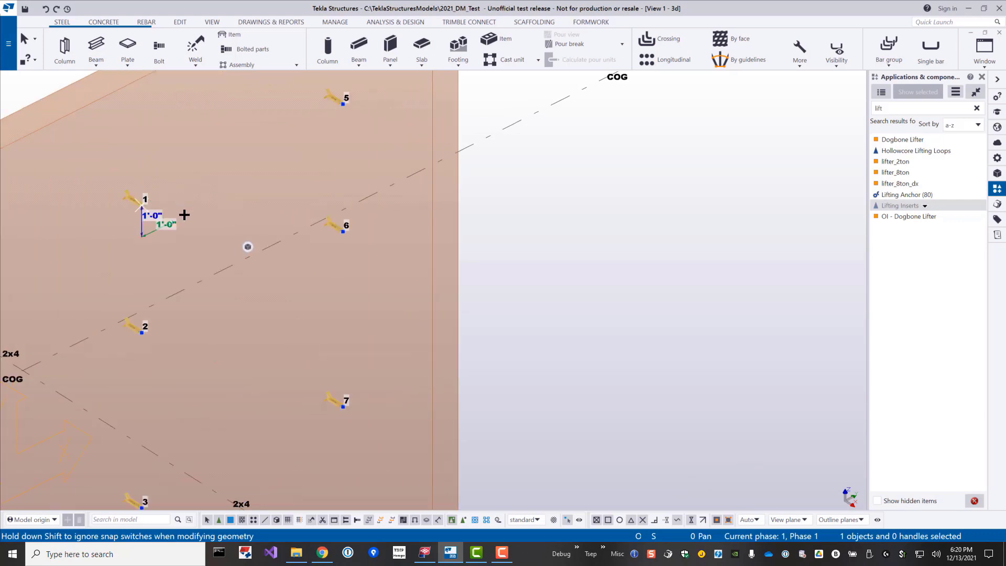
- Stretch insert 1's horizontal offset to 2'-0" and reorient the view of the panel
mouse_move(184, 215)
left_mouse_down()
mouse_move(203, 207)
mouse_move(194, 212)
left_mouse_up()
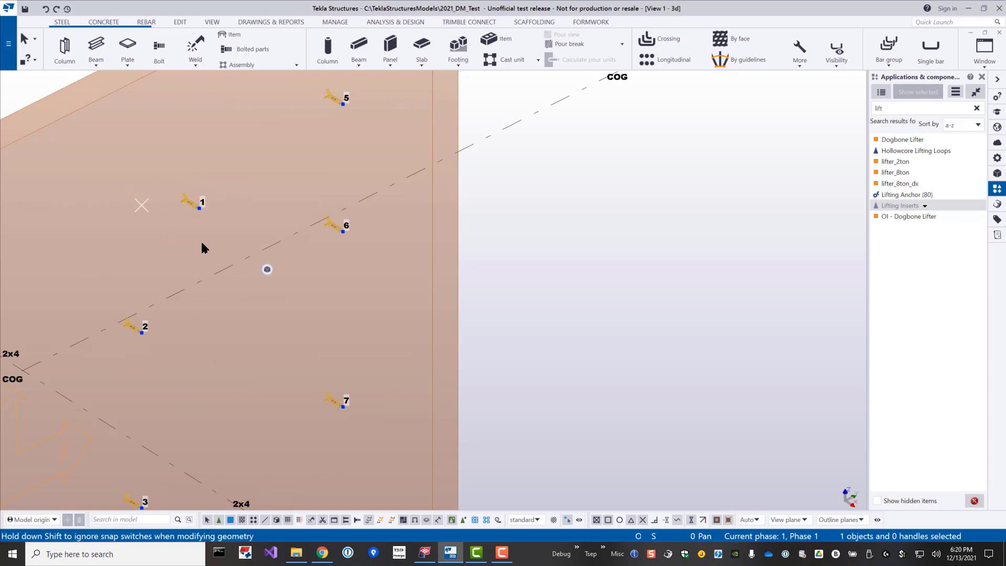
mouse_move(200, 211)
mouse_move(240, 247)
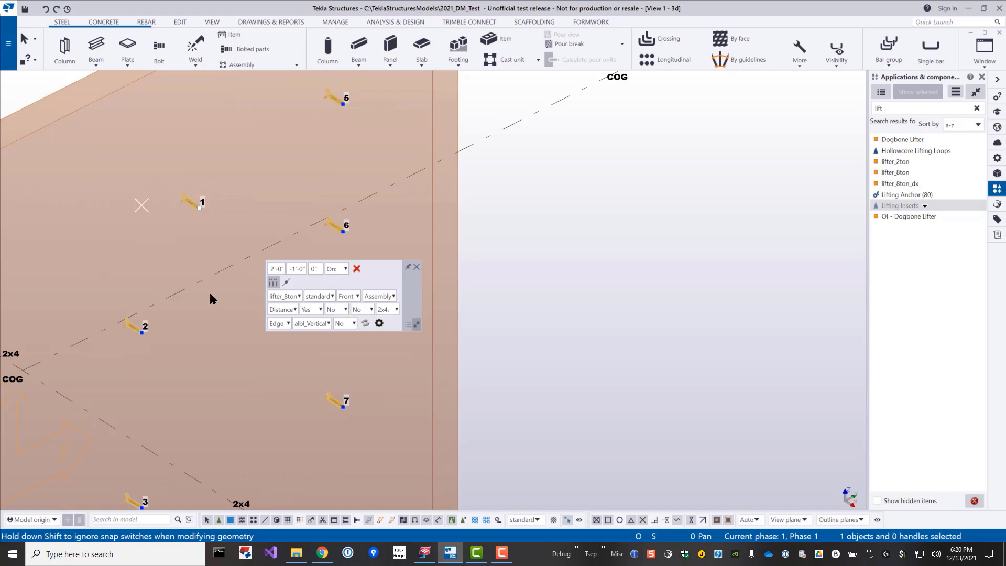
key("ctrl+Left")
scroll(210, 298, "down", 3)
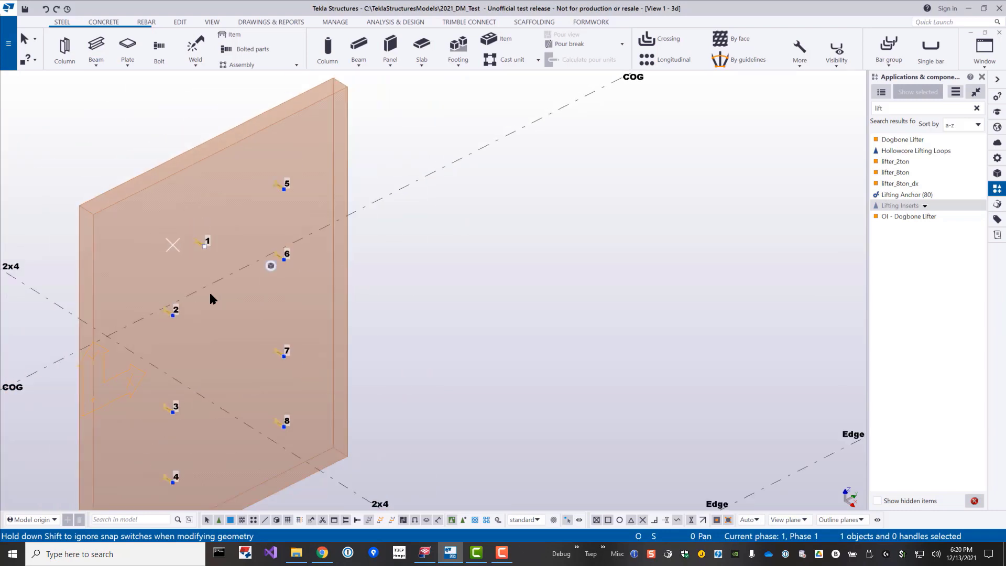
scroll(247, 278, "up", 3)
middle_click_drag(162, 360, 188, 343)
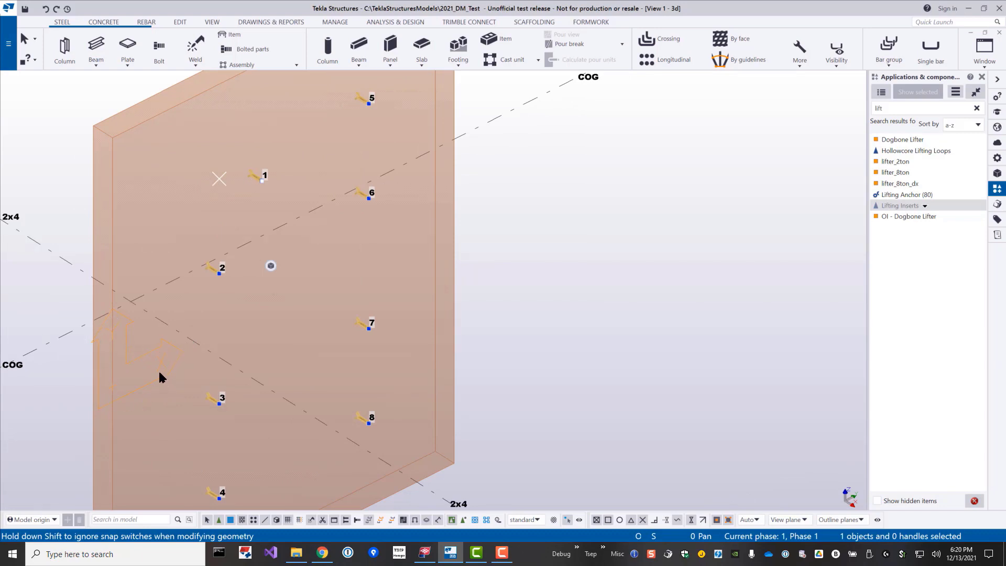
- Clear insert 1's individual offset back to its default
left_click(268, 267)
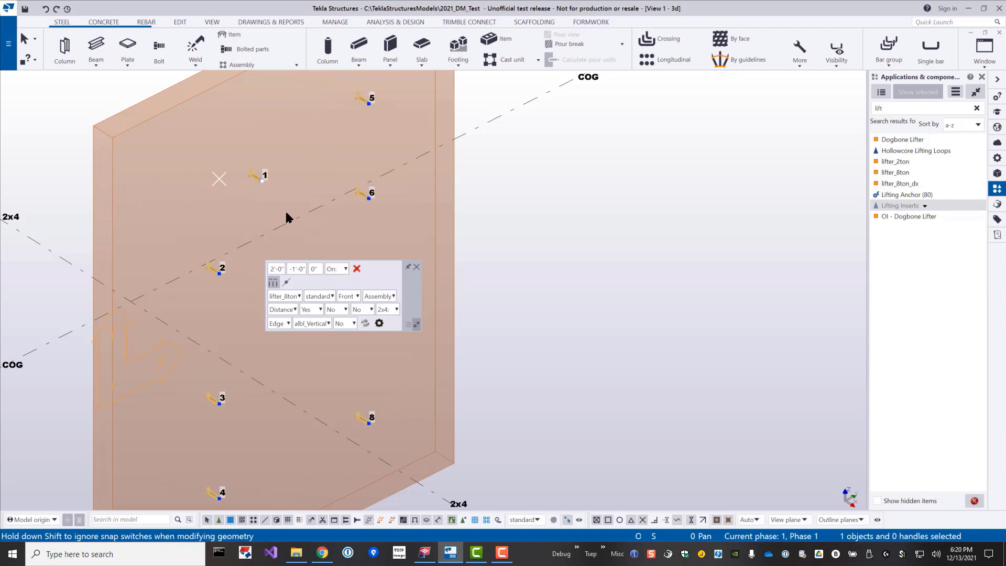
left_click(271, 266)
left_click(356, 271)
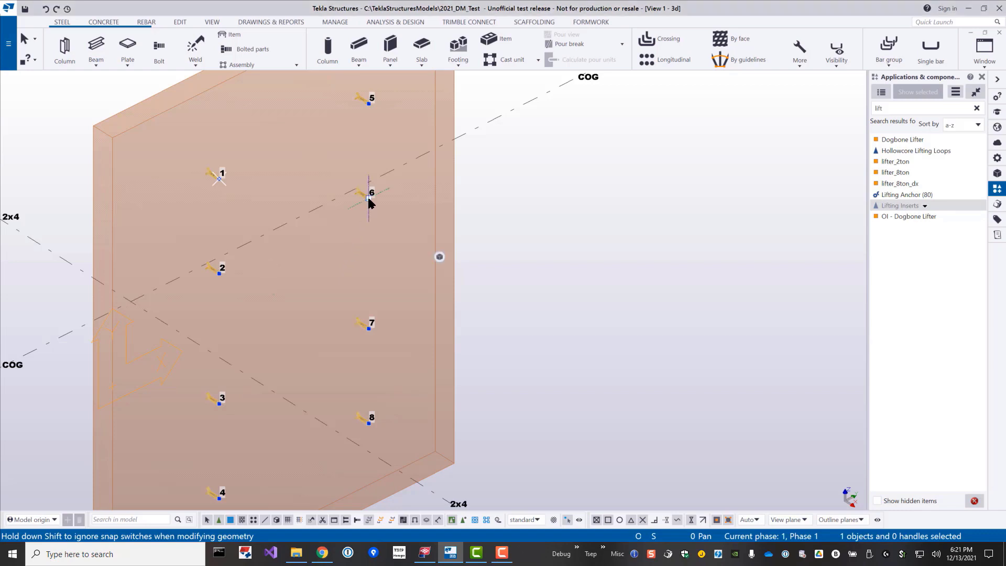
- Move insert 6 right and down to 2'-0" and -3'-0" offsets, then open its properties
left_click(403, 181)
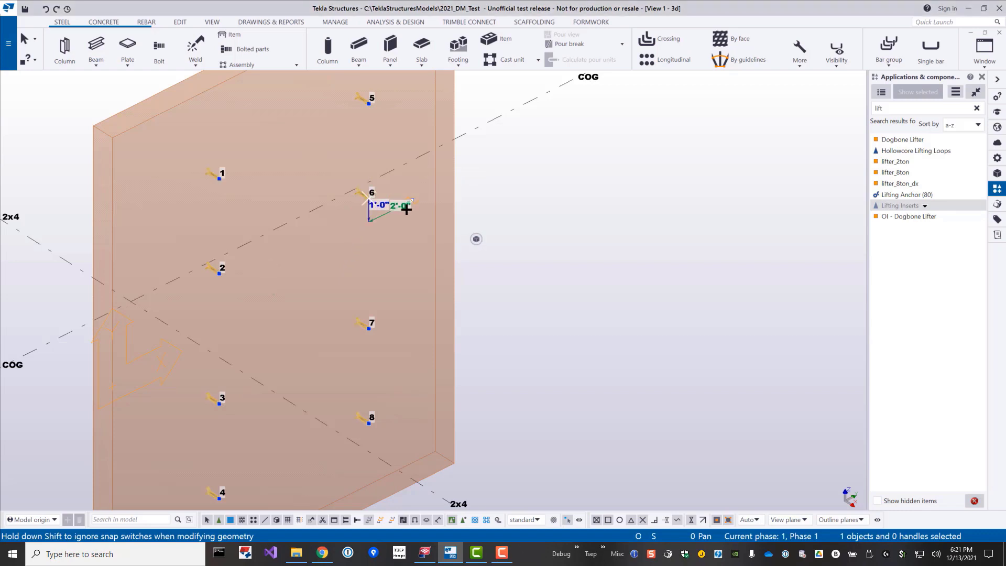
left_click(411, 247)
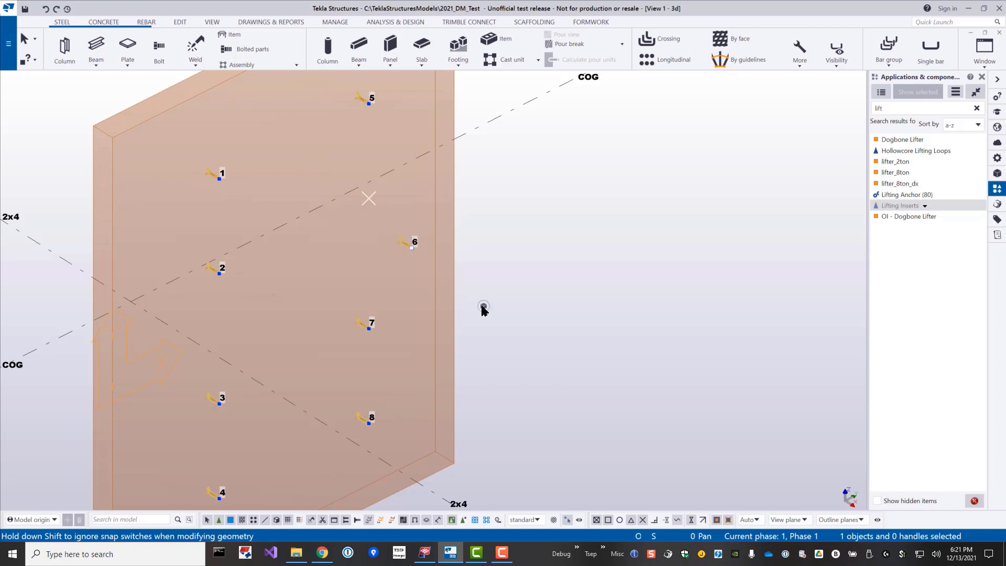
left_click(592, 363)
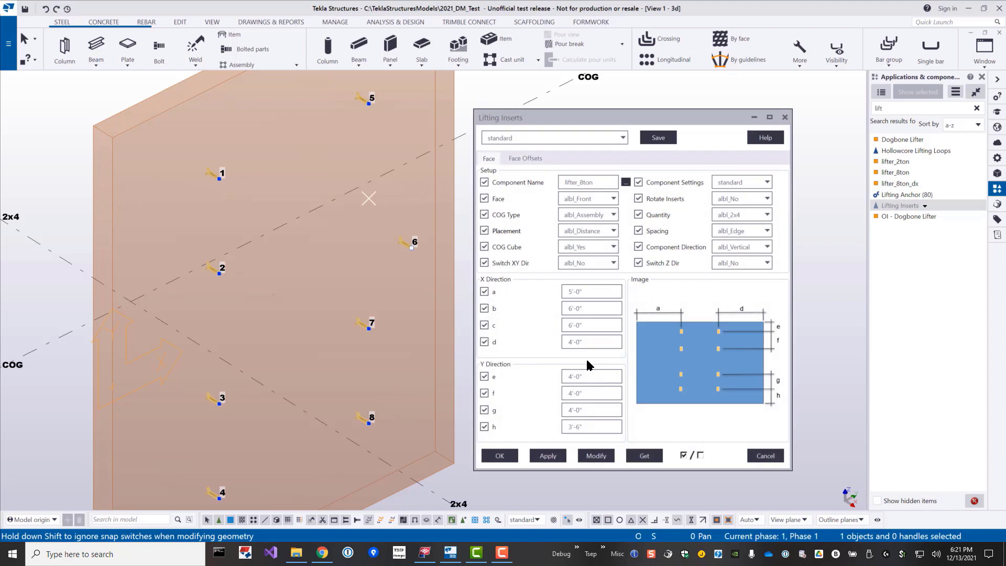
- Check the Face Offsets table shows insert 6 at Dx 2'-0", Dy -3'-0", Dz 0"
left_click(534, 159)
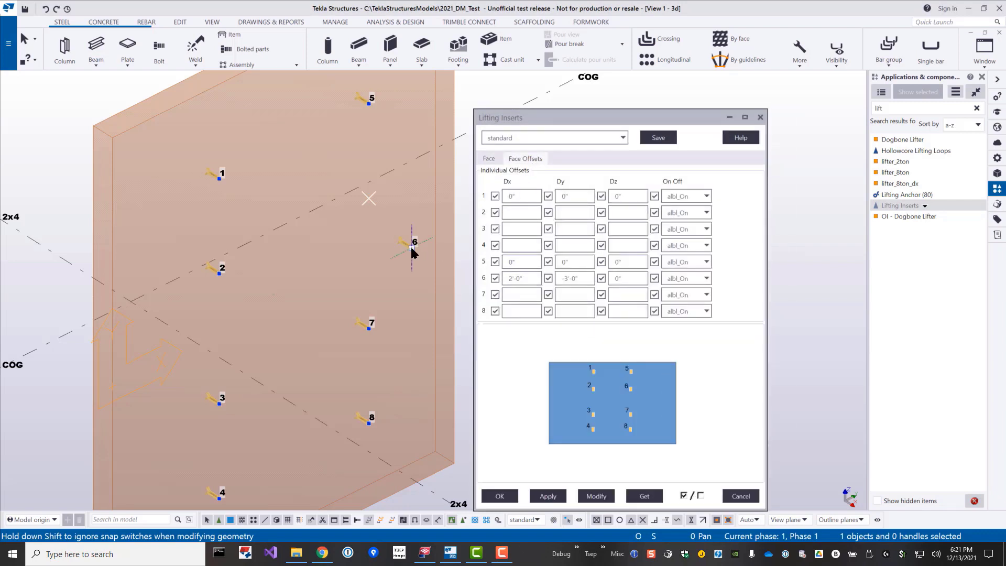
left_click(411, 249)
mouse_move(485, 306)
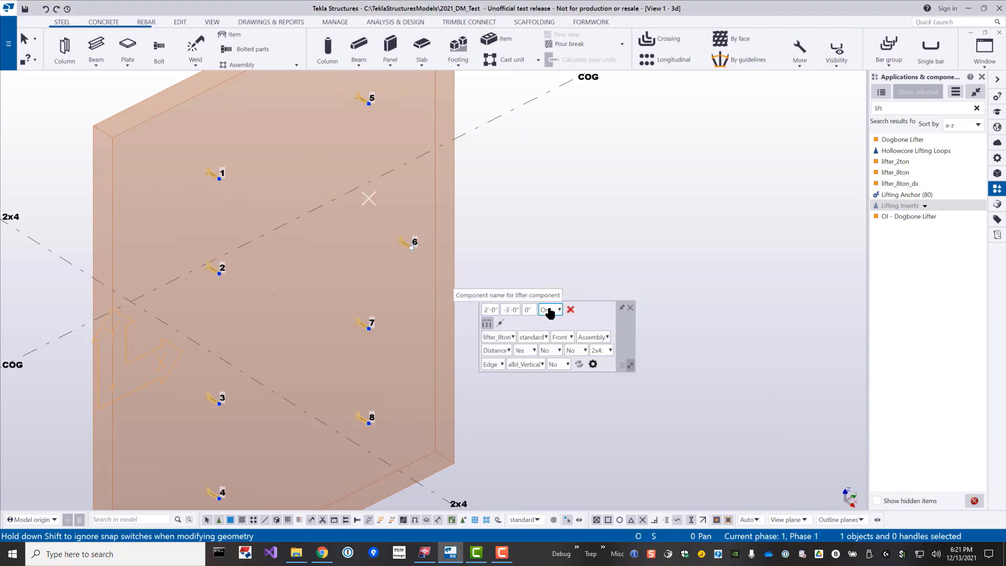
key("alt+Tab")
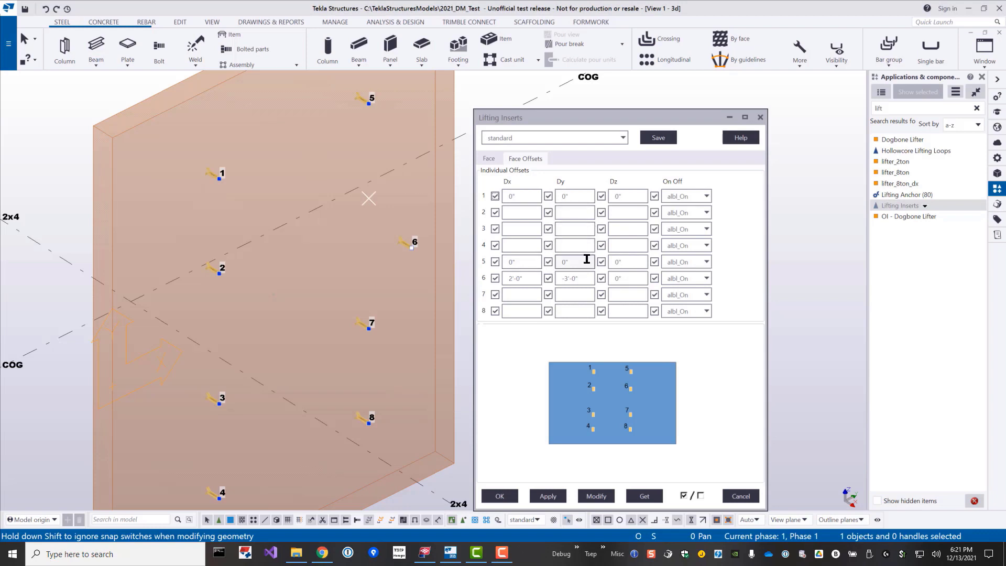
- Close the Lifting Inserts dialog and move the view to the neighbouring wall panel
left_click(760, 117)
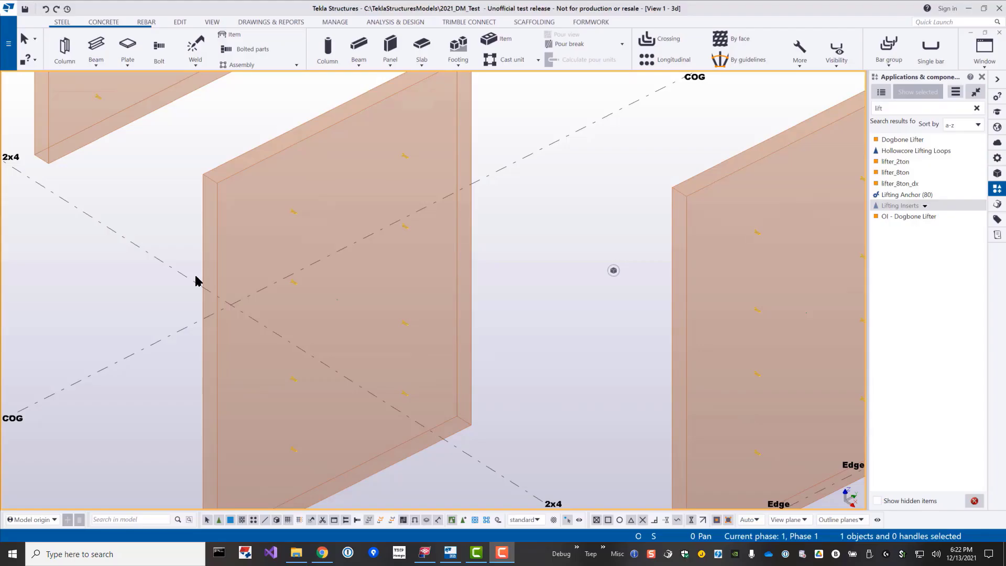
scroll(195, 281, "down", 3)
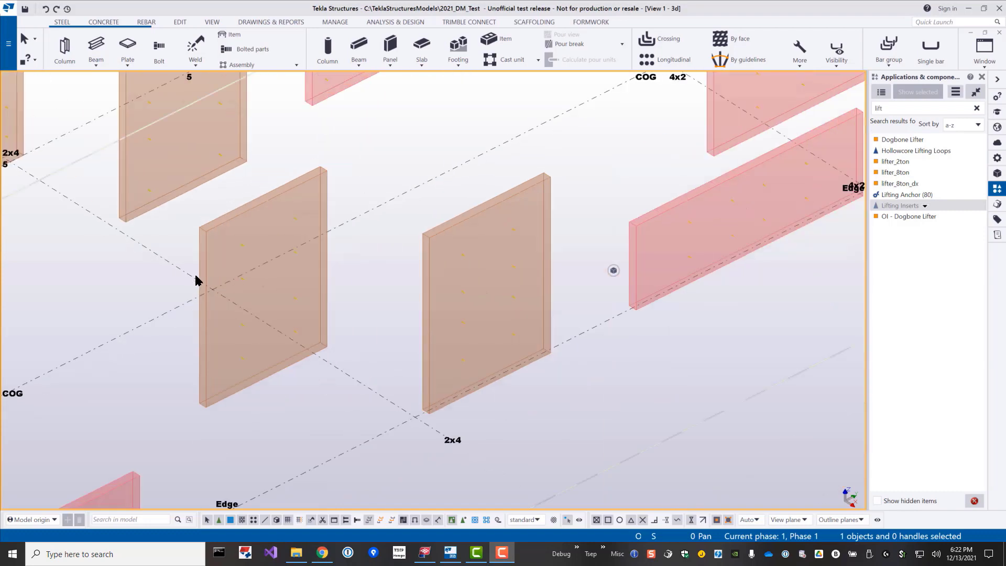
middle_click_drag(301, 265, 149, 266)
scroll(251, 270, "up", 2)
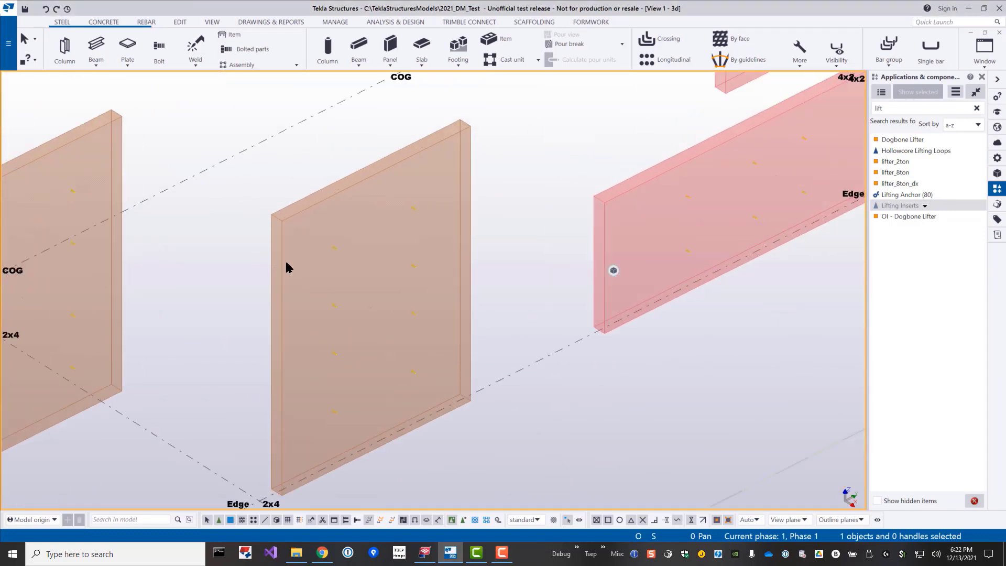
scroll(290, 266, "up", 2)
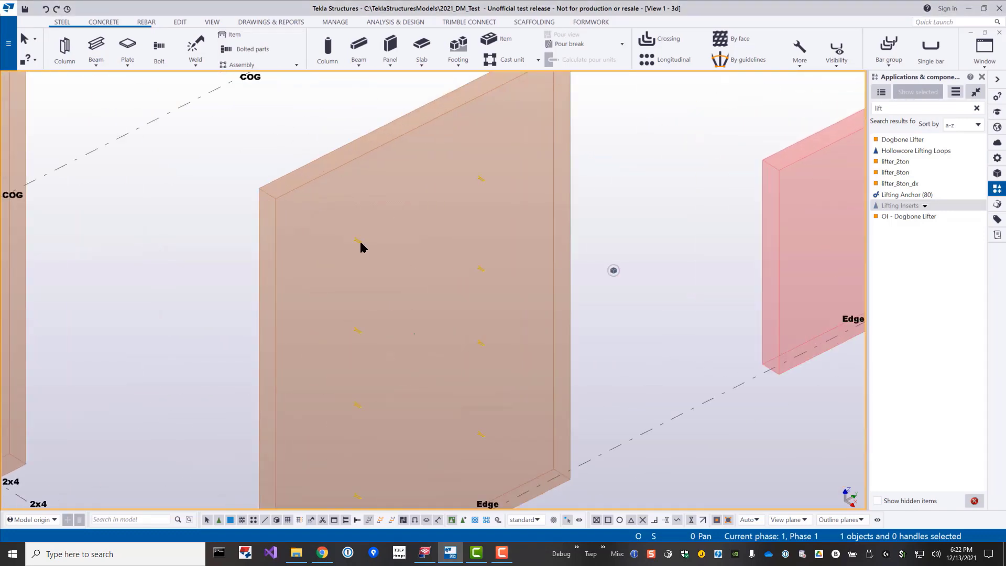
- Display the inserts' percentage spacings: 0.29000, 0.29200, 0.20300 and 0.21000
left_click(361, 243)
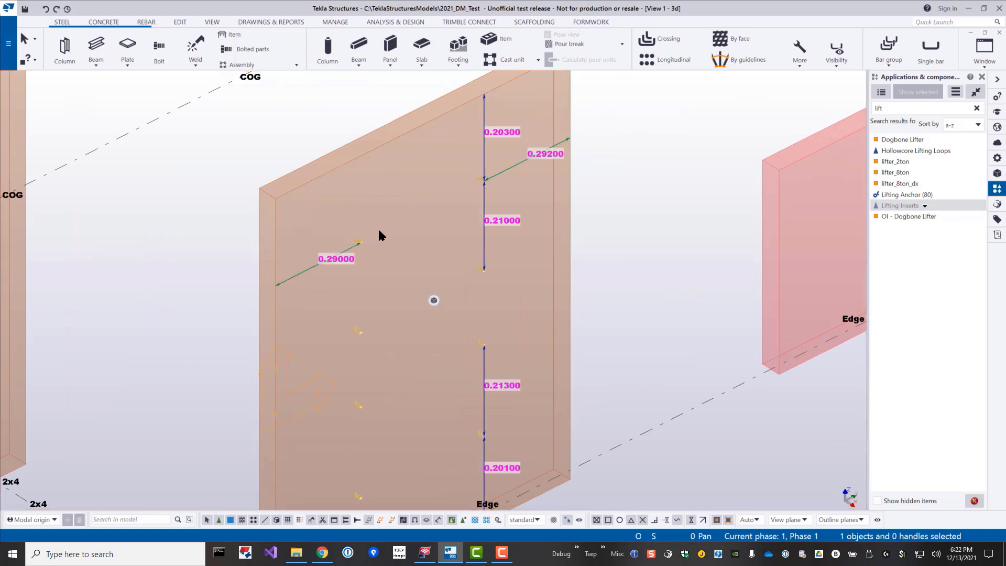
middle_click_drag(378, 230, 315, 241)
scroll(330, 233, "up", 1)
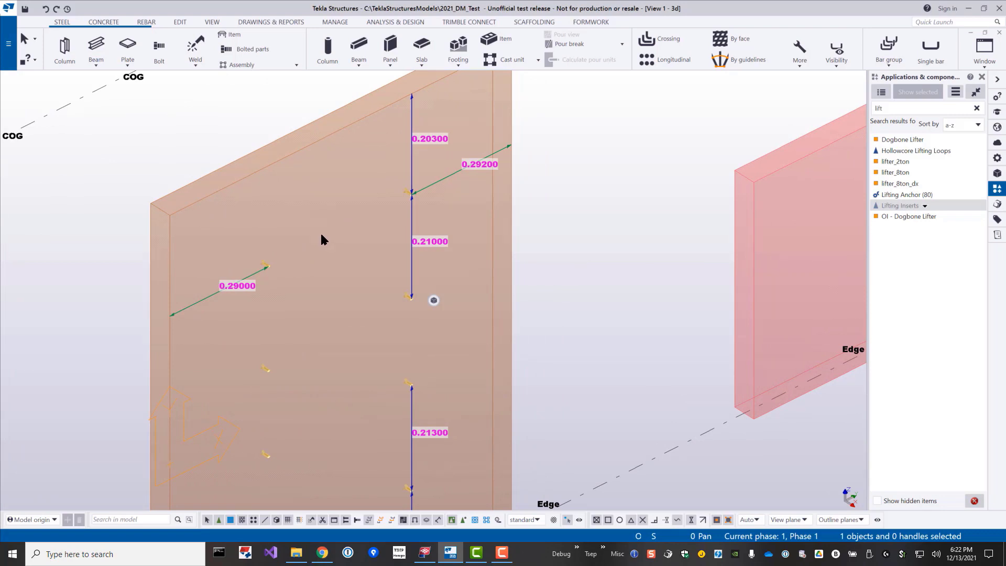
scroll(321, 239, "down", 2)
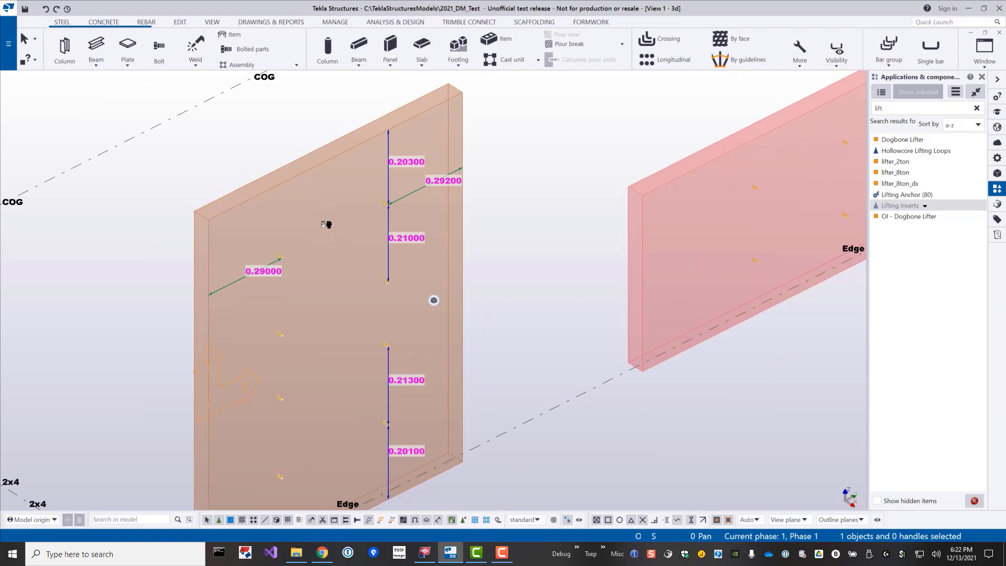
scroll(291, 249, "up", 4)
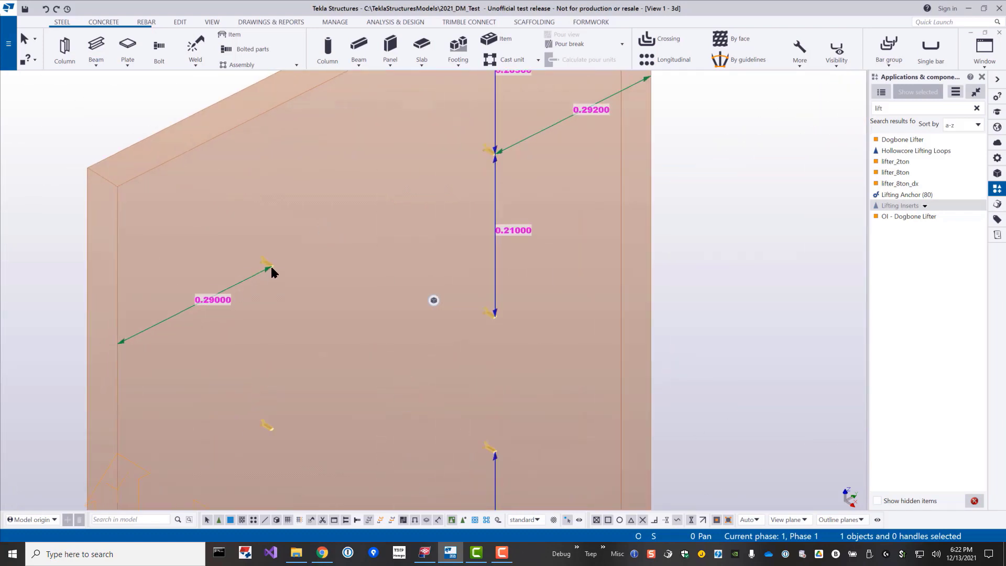
- Change the horizontal spacing from 0.29 to 0.24 and the vertical spacing from 0.21 to 0.19
left_click(213, 300)
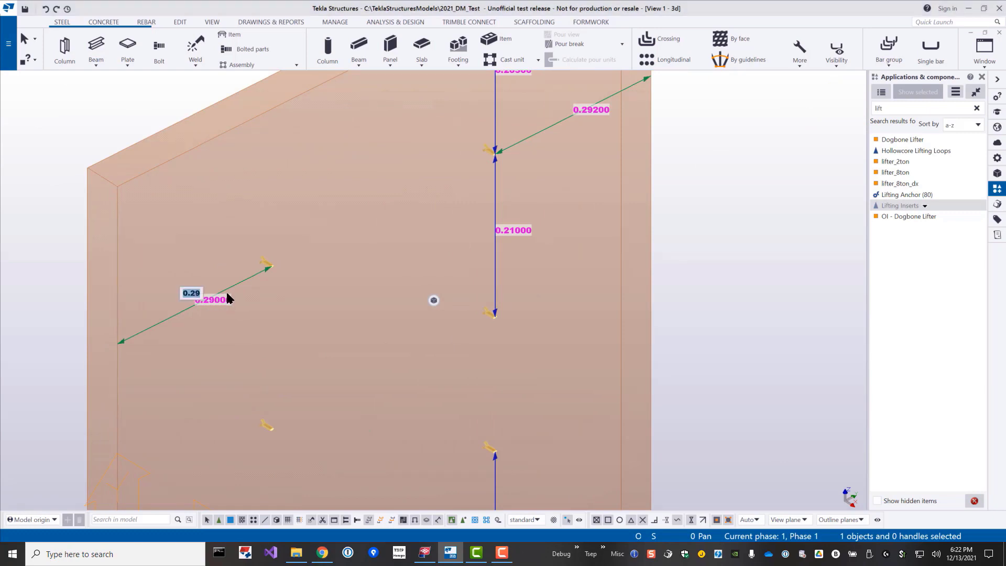
type("0.29")
key("Return")
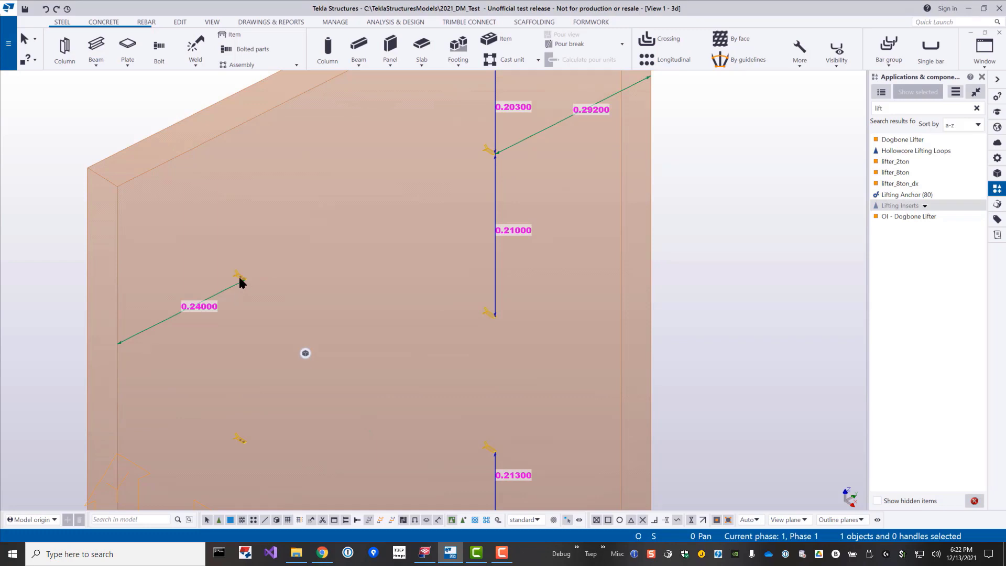
scroll(241, 283, "down", 2)
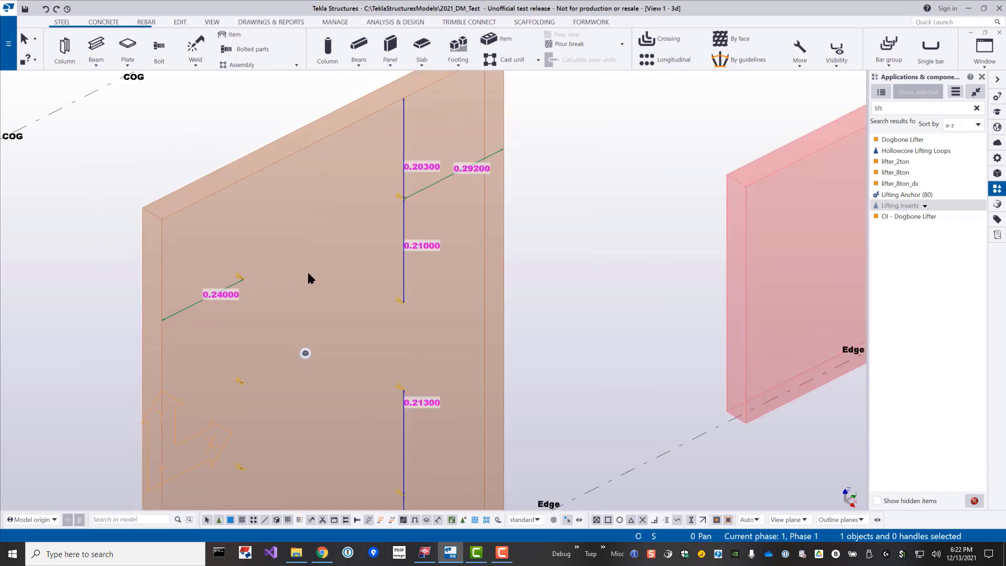
left_click(423, 246)
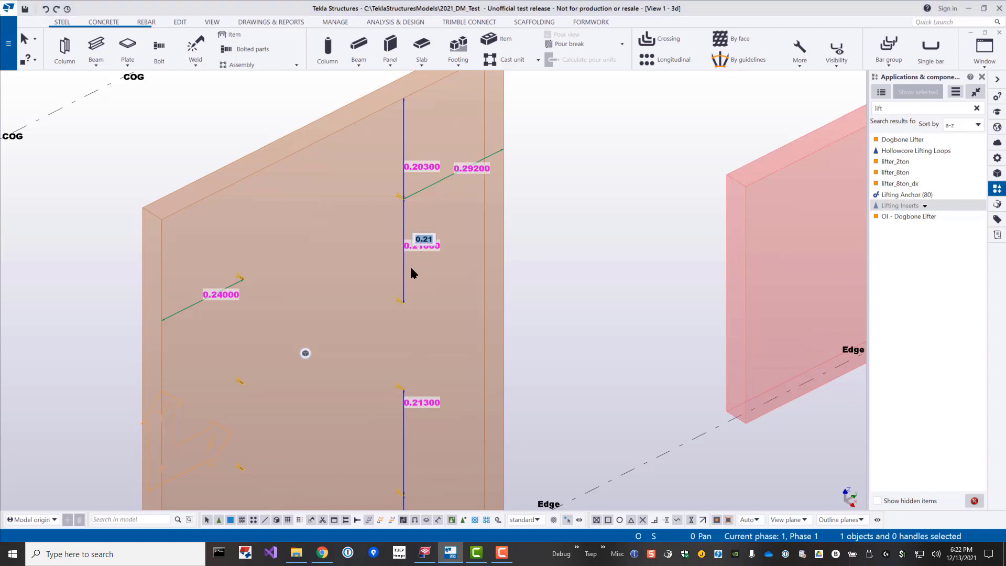
type(".19")
key("Return")
scroll(448, 304, "down", 2)
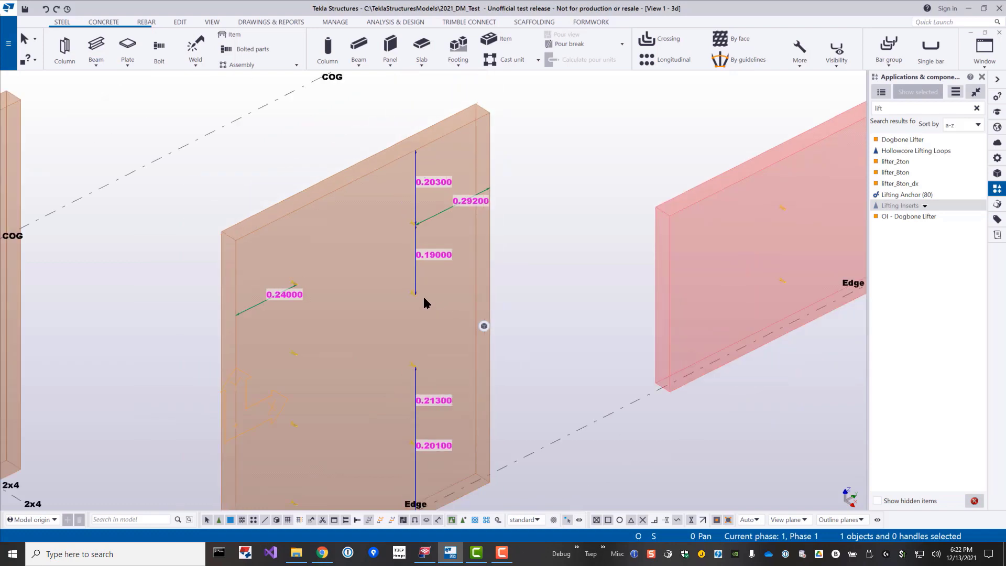
scroll(394, 247, "up", 2)
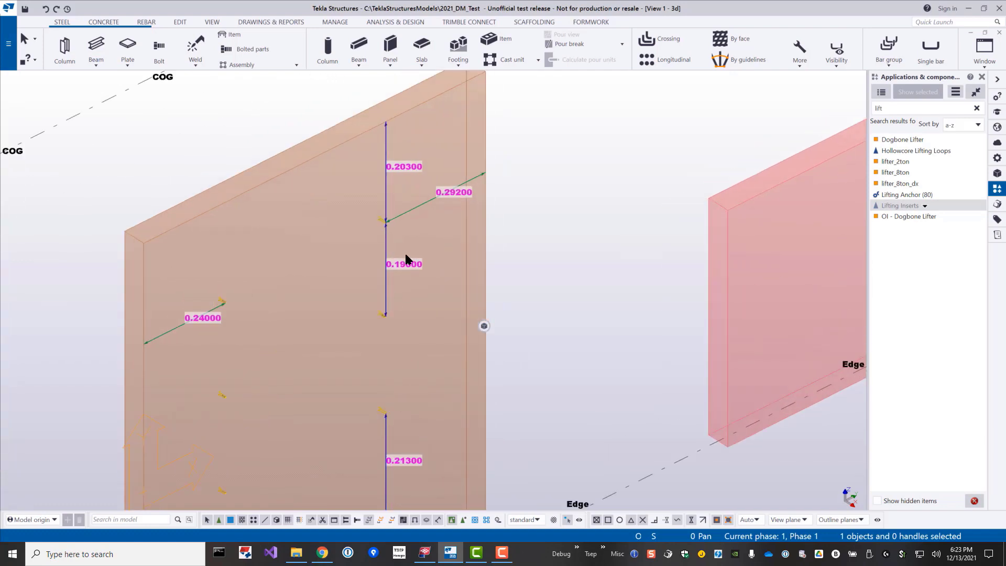
- Open the Lifting Inserts properties from the component's contextual toolbar to set COG-based spacing
mouse_move(489, 331)
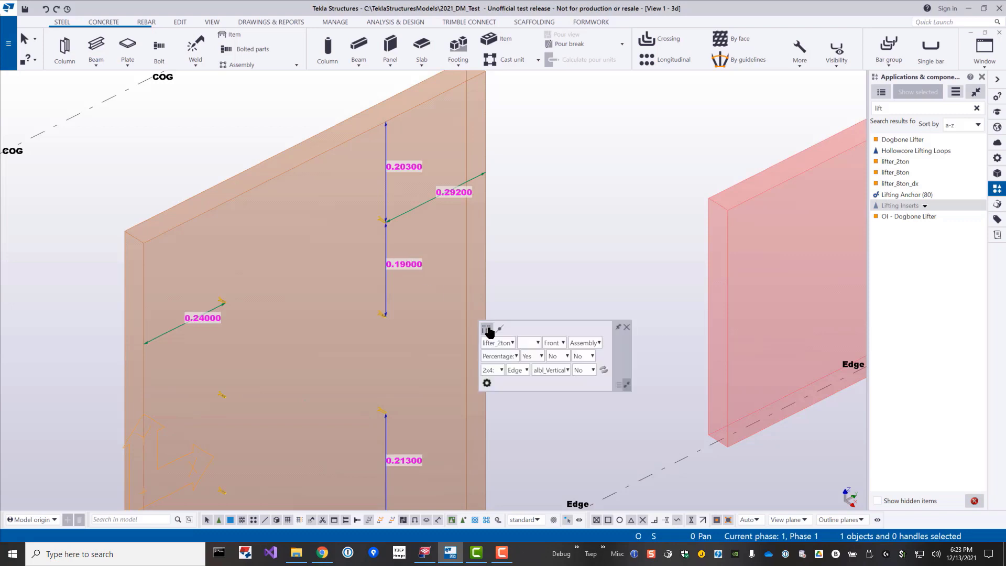
left_click(487, 383)
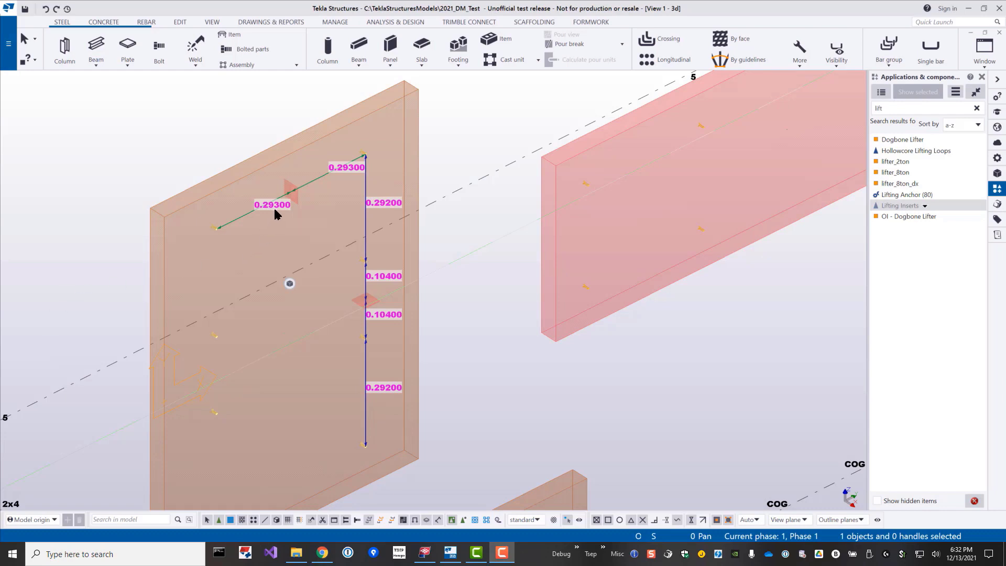
scroll(274, 216, "up", 2)
middle_click_drag(282, 211, 235, 238)
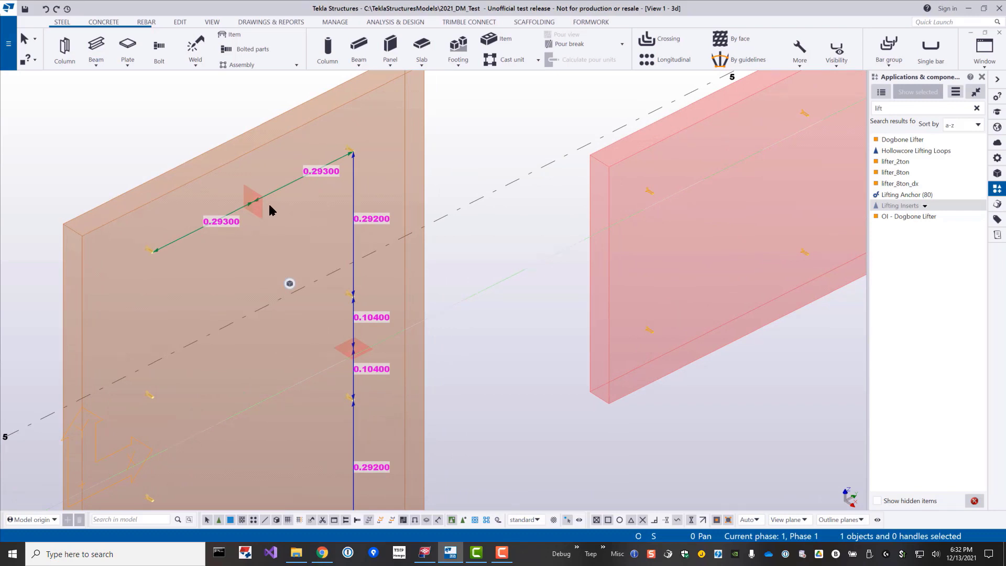
scroll(268, 204, "up", 3)
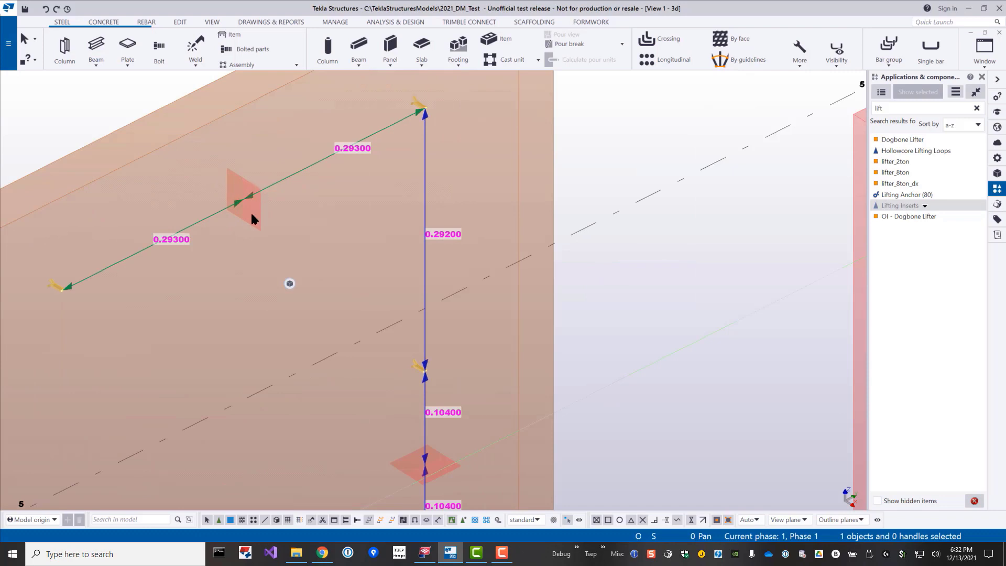
scroll(218, 207, "down", 3)
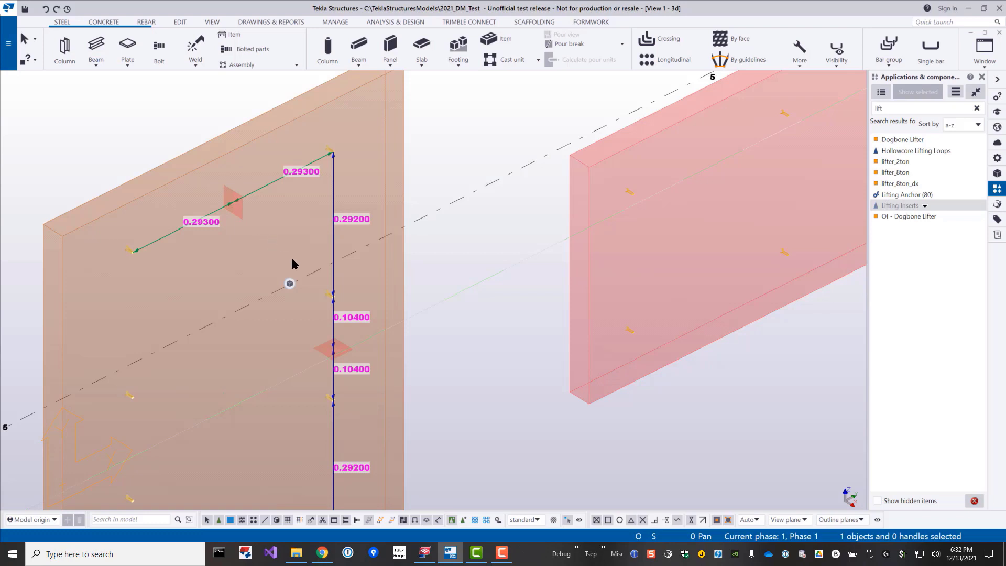
scroll(292, 265, "down", 2)
middle_click_drag(281, 218, 186, 163)
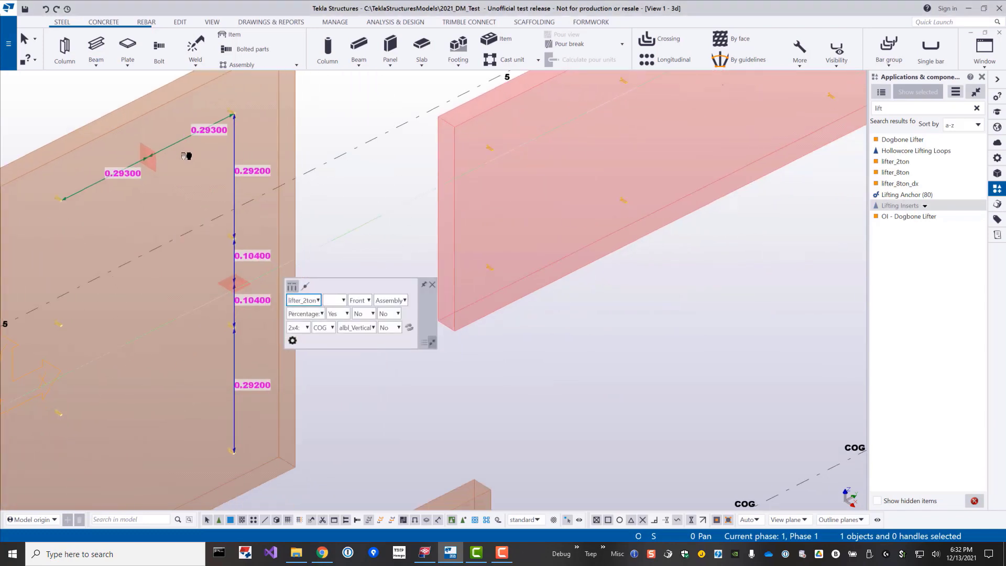